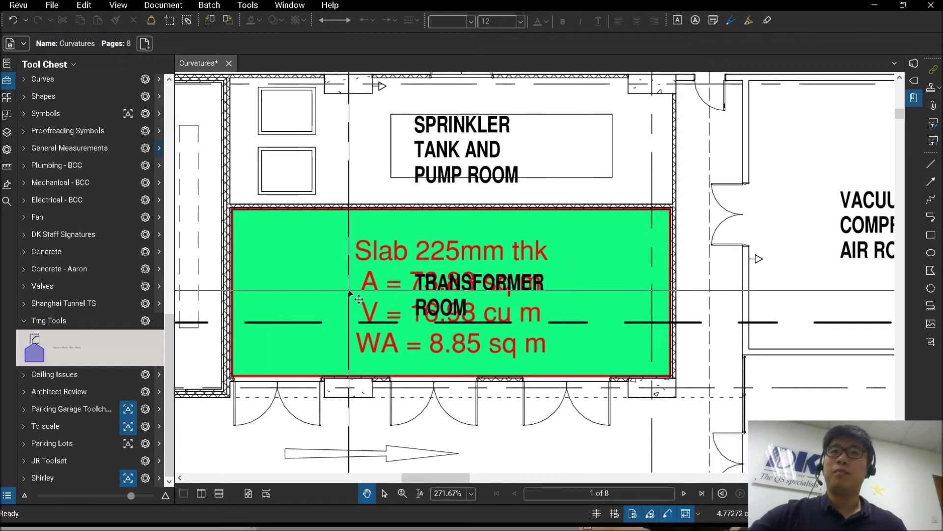
Step: Save the selected green Slab 225mm thk area measurement into the Trng Tools tool chest
{"action": "left_click", "coordinate": [344, 242]}
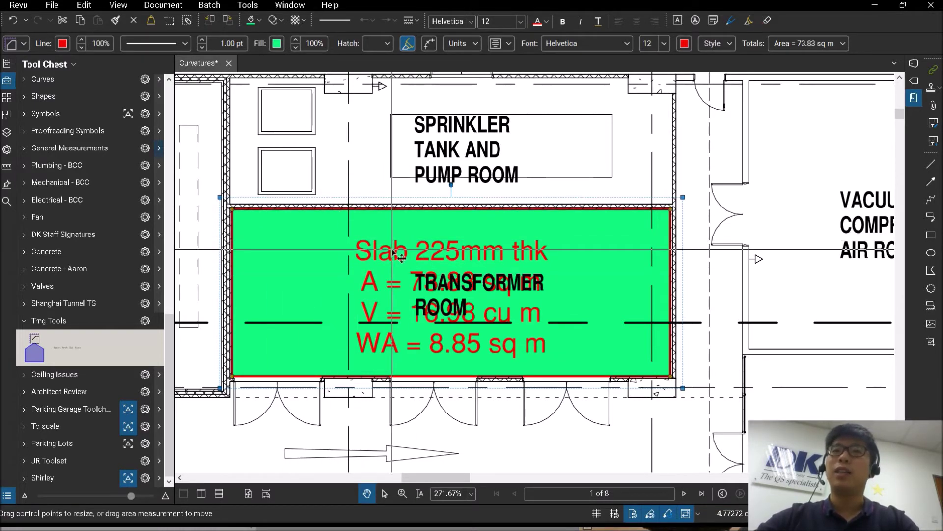
{"action": "left_click", "coordinate": [22, 46]}
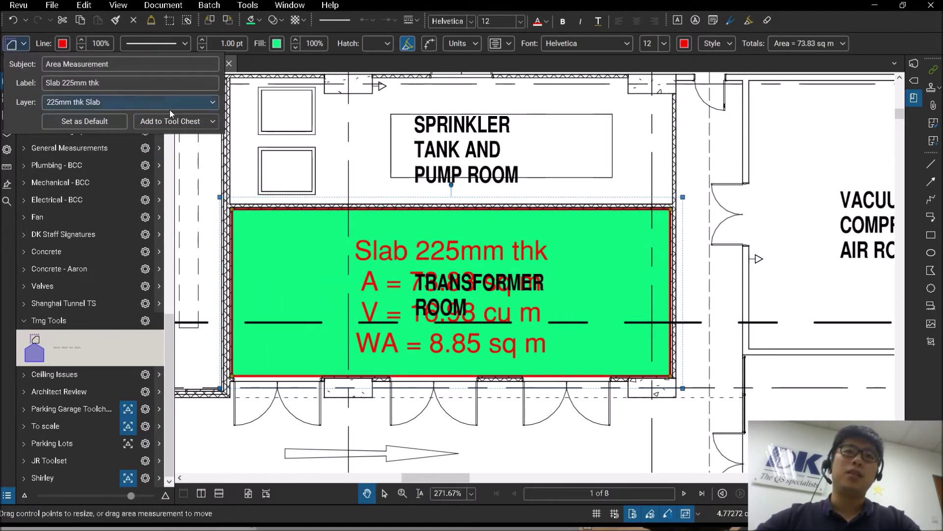
{"action": "left_click", "coordinate": [187, 123]}
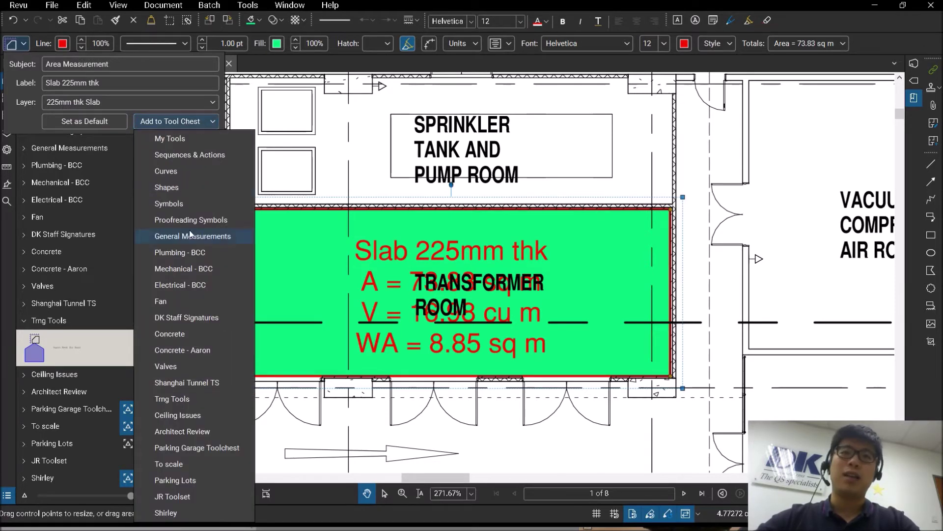
{"action": "left_click", "coordinate": [181, 399]}
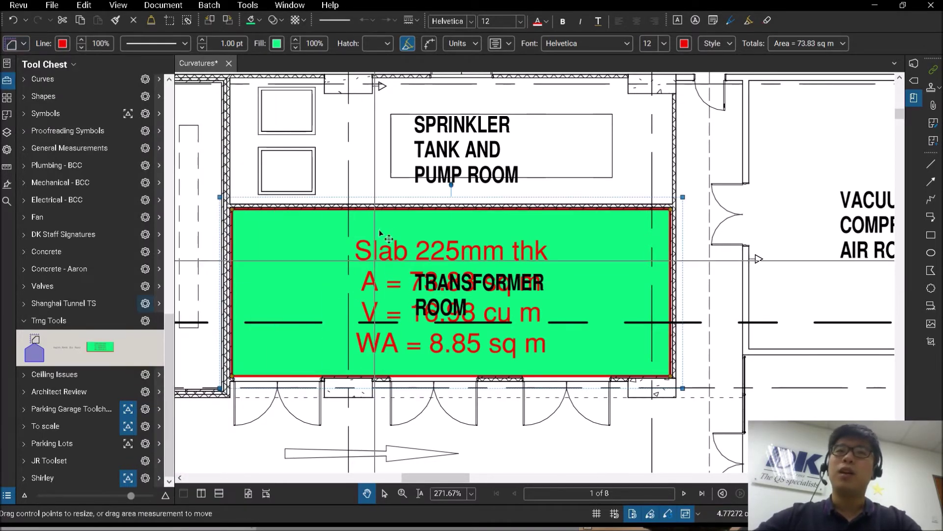
{"action": "scroll", "coordinate": [418, 176], "scroll_direction": "down", "scroll_amount": 3}
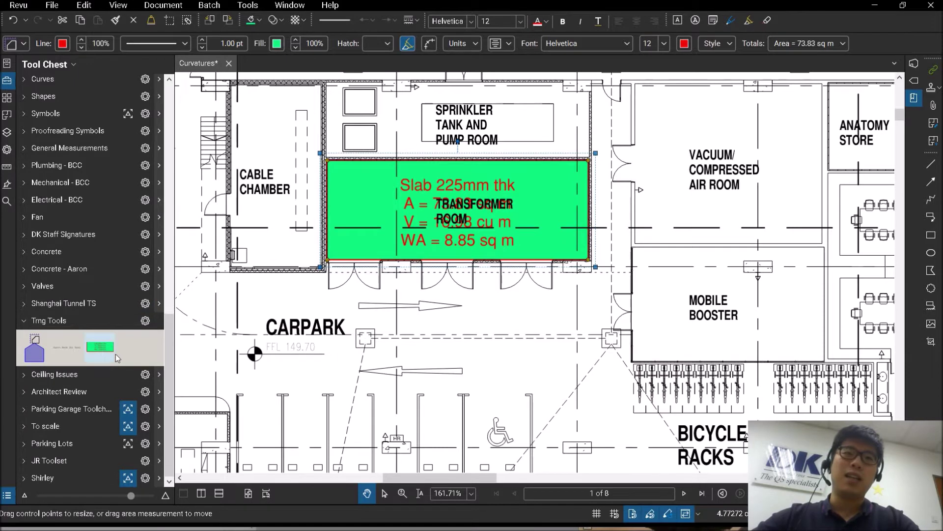
{"action": "left_click", "coordinate": [100, 348]}
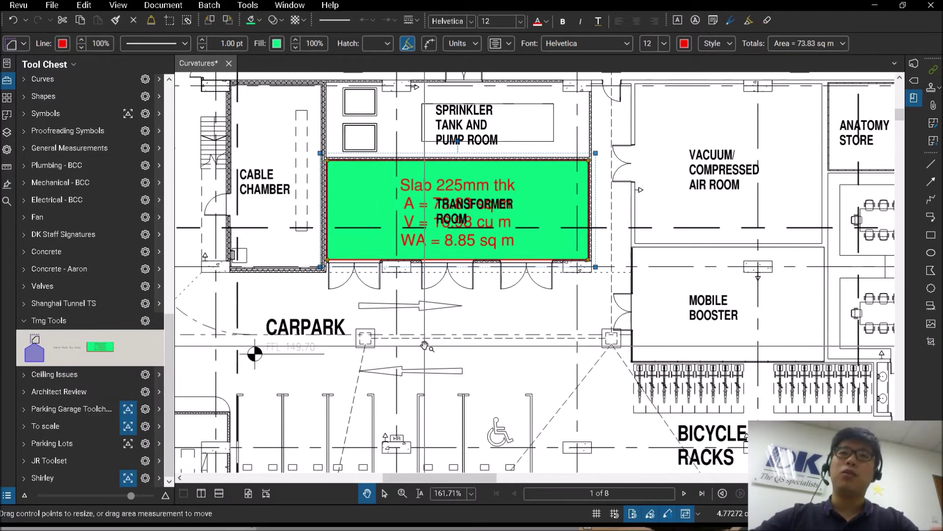
{"action": "scroll", "coordinate": [424, 346], "scroll_direction": "down", "scroll_amount": 3}
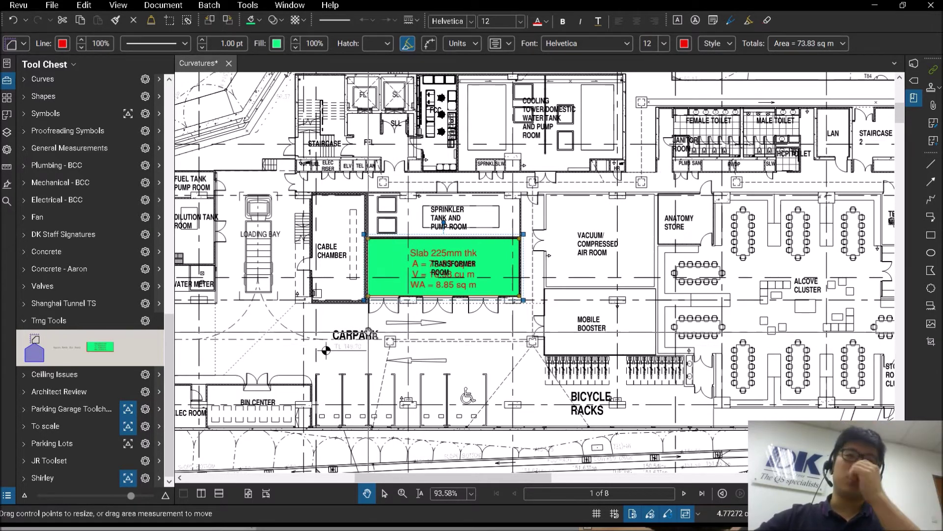
{"action": "left_click", "coordinate": [100, 347]}
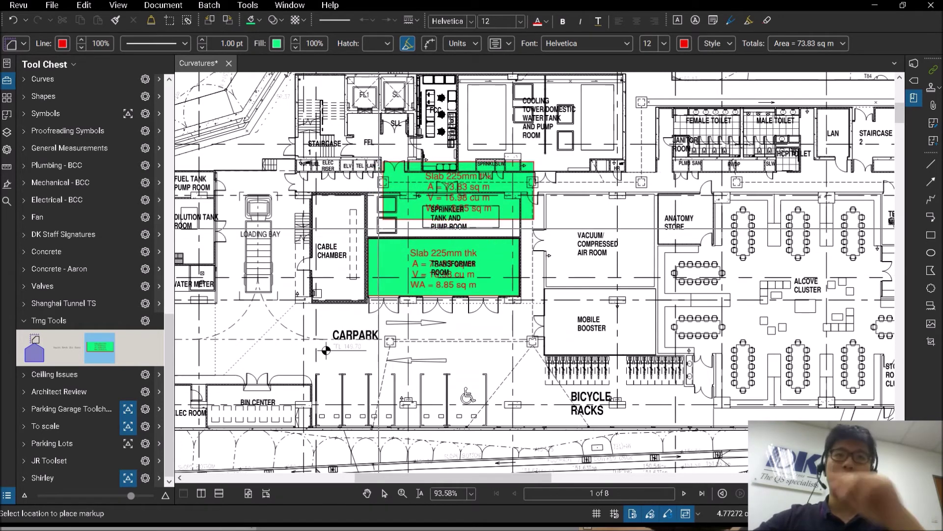
{"action": "key", "text": "Escape"}
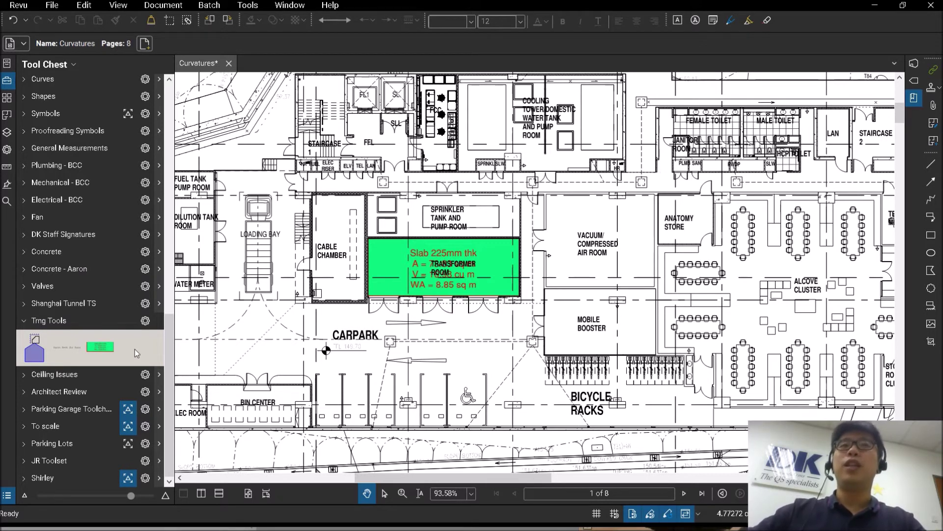
Step: Switch the Trng Tools slab tool to Drawing Mode and start a new area measurement
{"action": "left_click", "coordinate": [101, 348]}
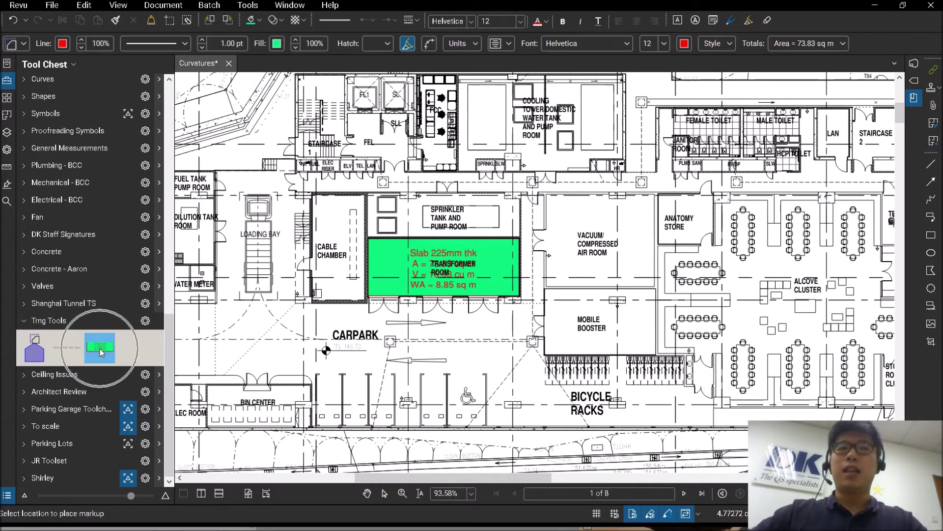
{"action": "left_click", "coordinate": [96, 349]}
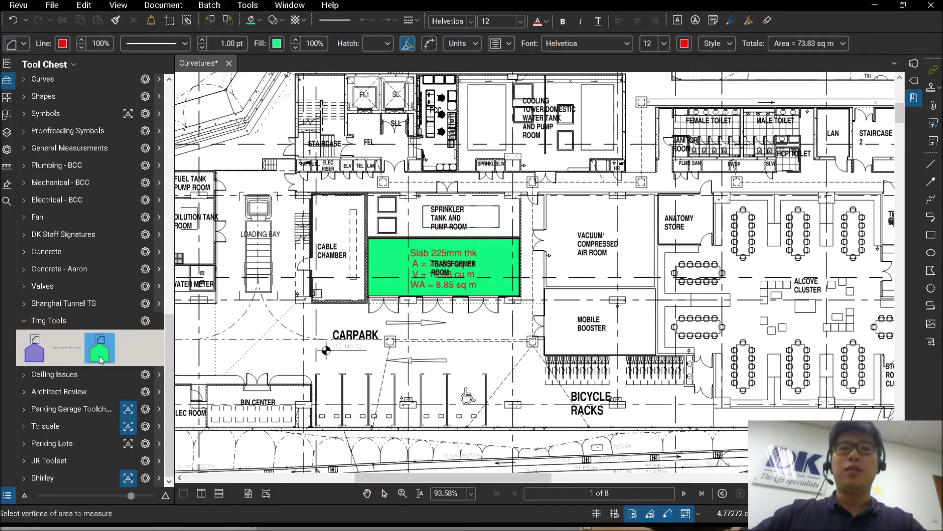
{"action": "right_click", "coordinate": [99, 353]}
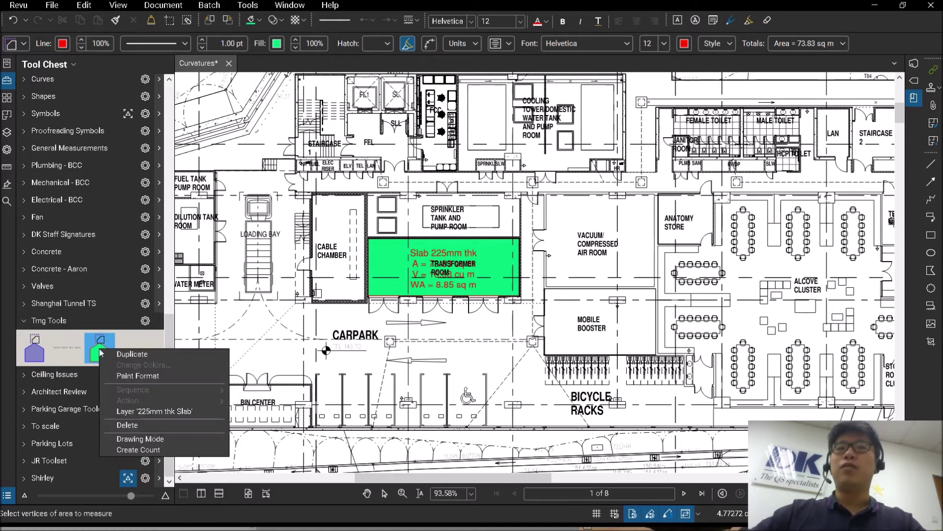
{"action": "left_click", "coordinate": [145, 442]}
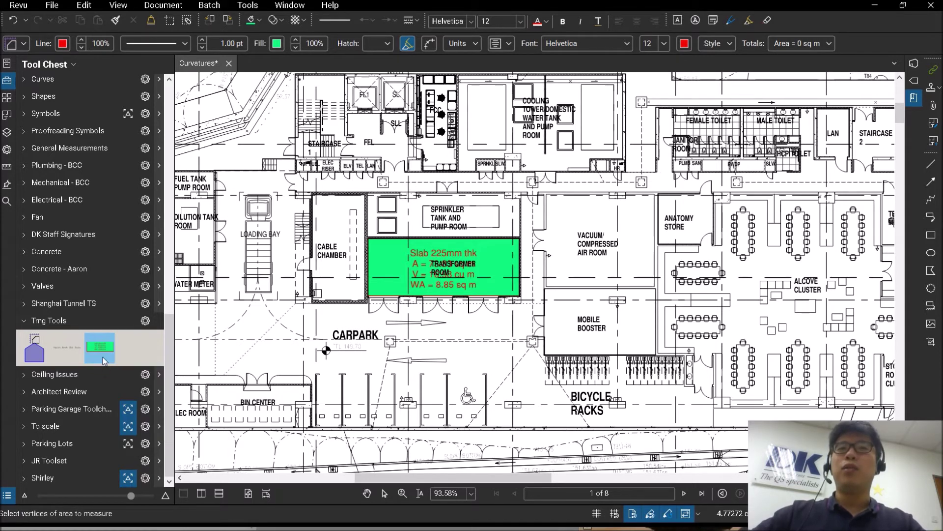
{"action": "key", "text": "Escape"}
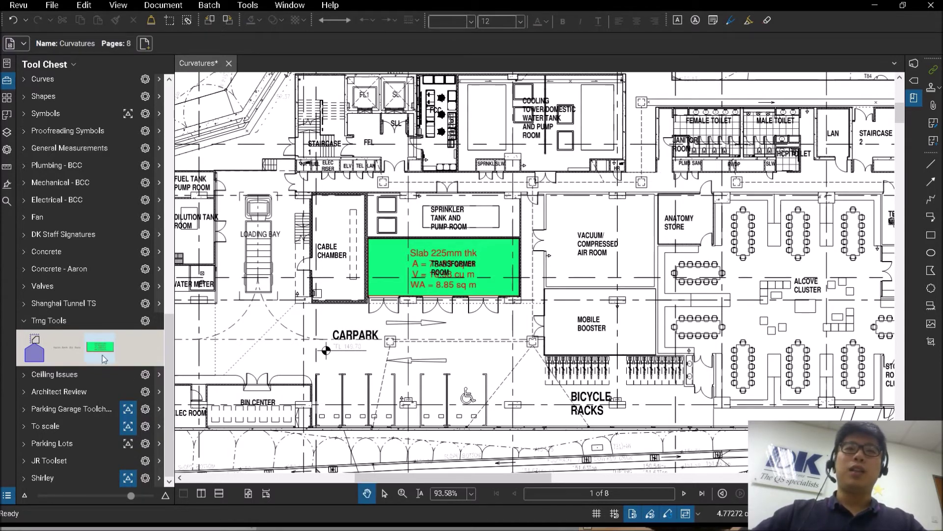
{"action": "right_click", "coordinate": [102, 348]}
{"action": "left_click", "coordinate": [136, 436]}
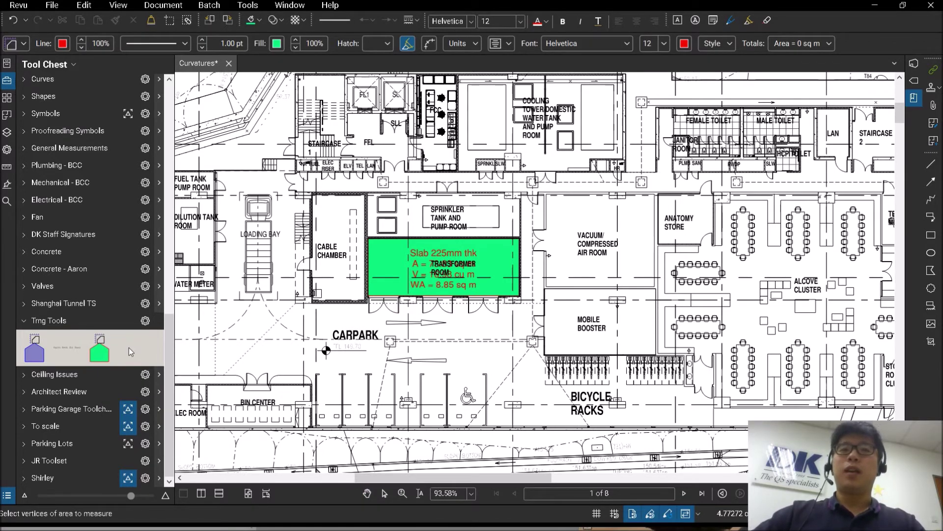
{"action": "left_click", "coordinate": [102, 346]}
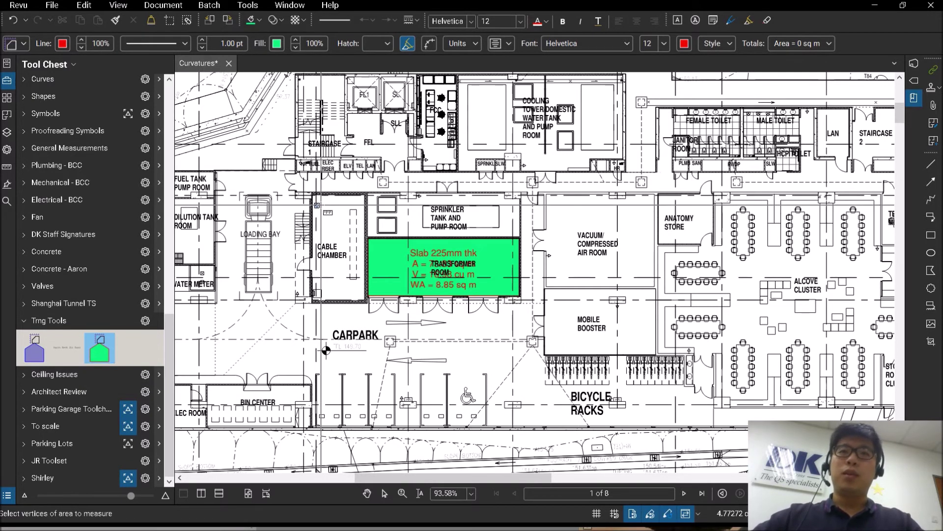
Step: Trace the Cable Chamber's corners to create a Slab 225mm thk area, then exit the tool
{"action": "scroll", "coordinate": [320, 202], "scroll_direction": "up", "scroll_amount": 3}
{"action": "left_click", "coordinate": [300, 184]}
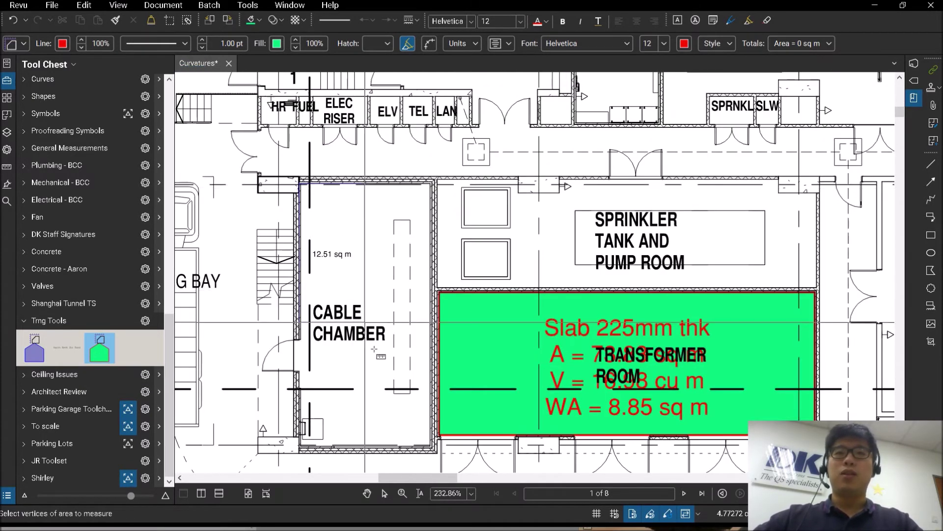
{"action": "left_click", "coordinate": [301, 446]}
{"action": "left_click", "coordinate": [432, 445]}
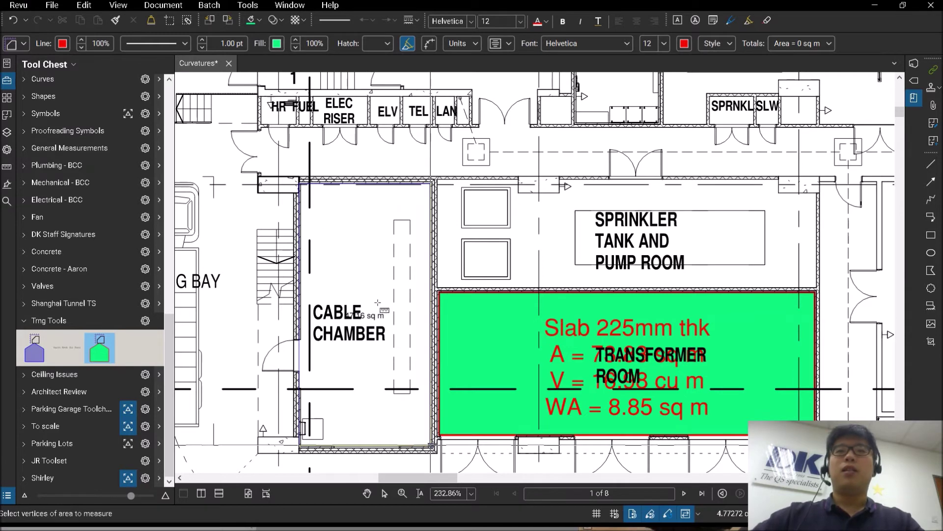
{"action": "key", "text": "Return"}
{"action": "scroll", "coordinate": [382, 305], "scroll_direction": "down", "scroll_amount": 4}
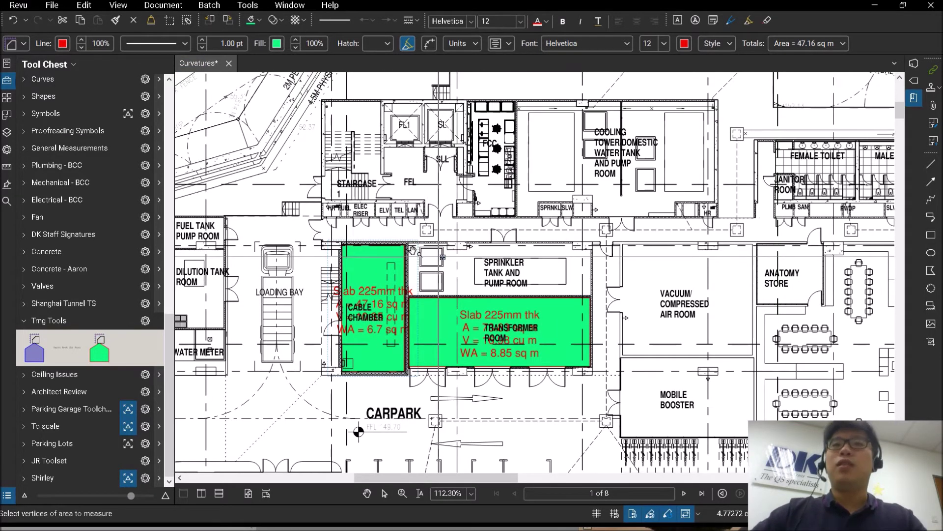
{"action": "key", "text": "Escape"}
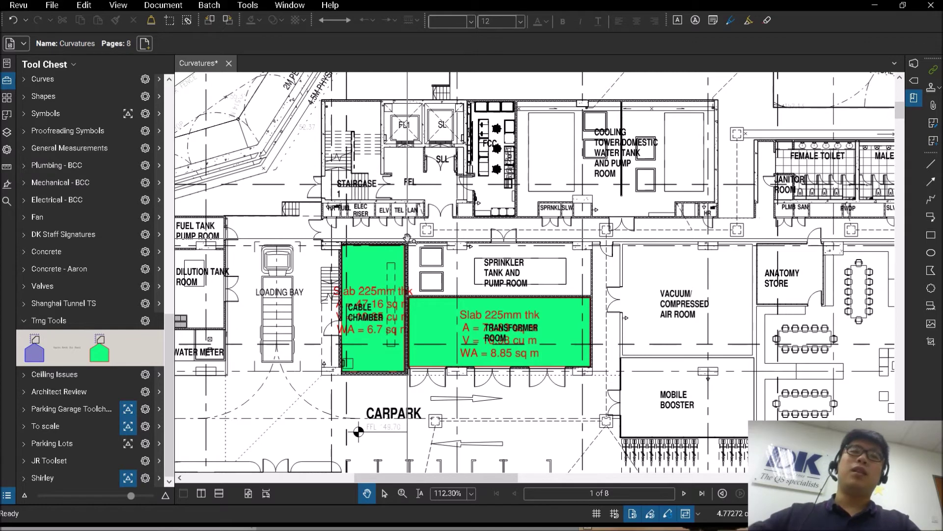
Step: Zoom out and pan to the full site plan, then choose Typewritten Text from Trng Tools
{"action": "scroll", "coordinate": [407, 295], "scroll_direction": "down", "scroll_amount": 3}
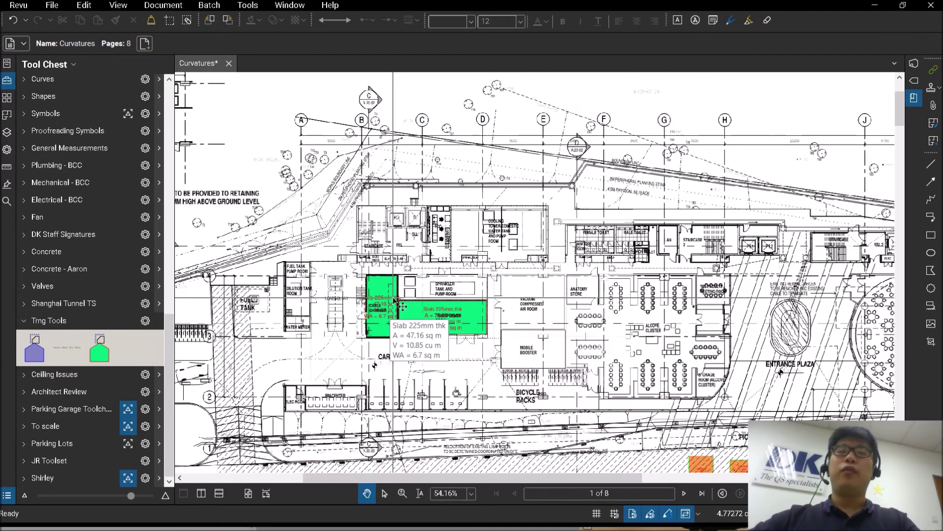
{"action": "left_click_drag", "start_coordinate": [410, 295], "coordinate": [453, 327]}
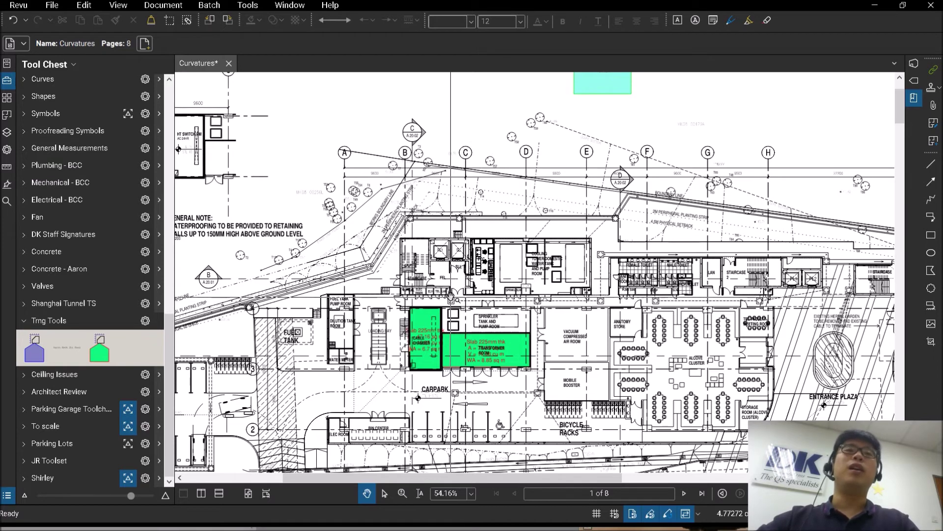
{"action": "left_click", "coordinate": [68, 351]}
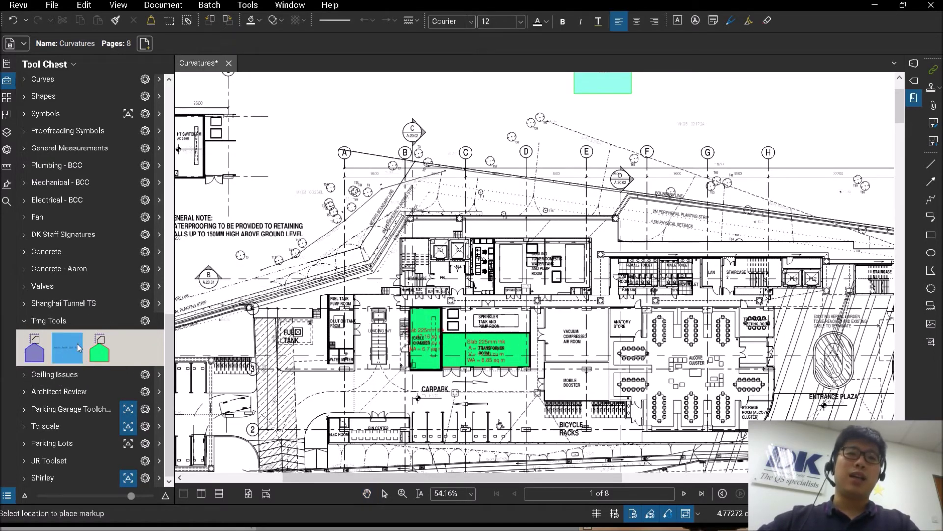
Step: Place the author's full-name text near the top of the sheet, right of grid bubble C
{"action": "scroll", "coordinate": [319, 143], "scroll_direction": "up", "scroll_amount": 6}
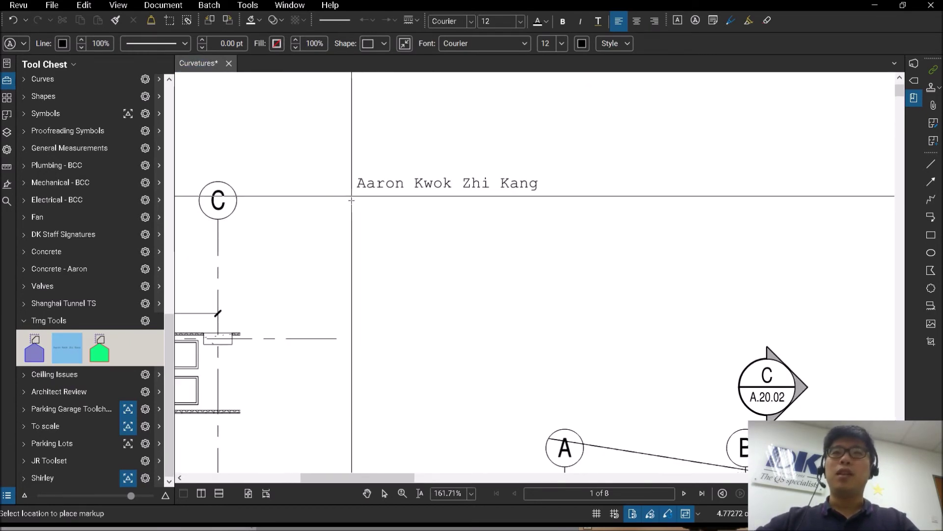
{"action": "left_click", "coordinate": [405, 158]}
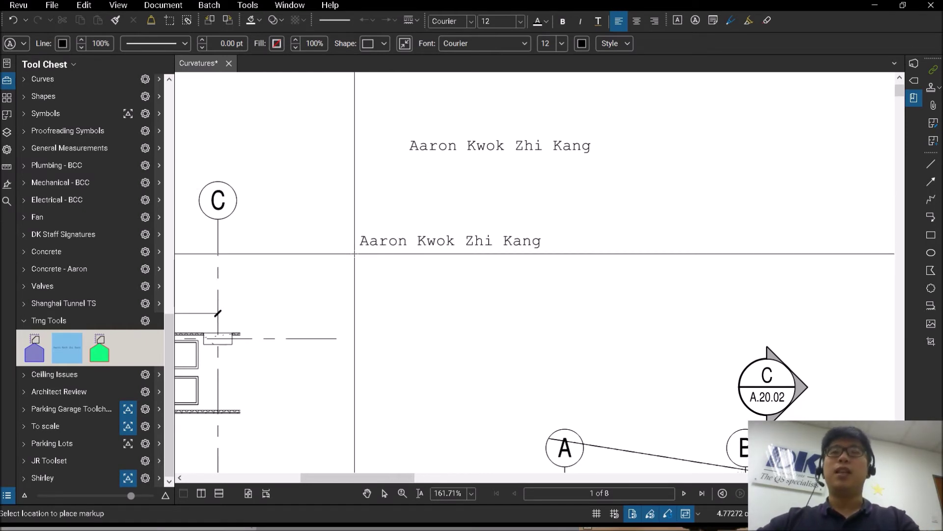
{"action": "key", "text": "Escape"}
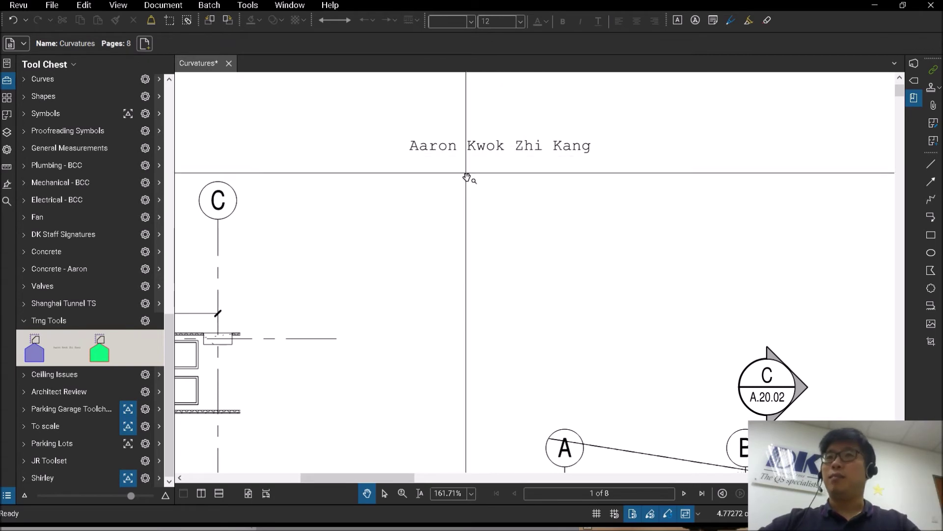
{"action": "left_click", "coordinate": [69, 344]}
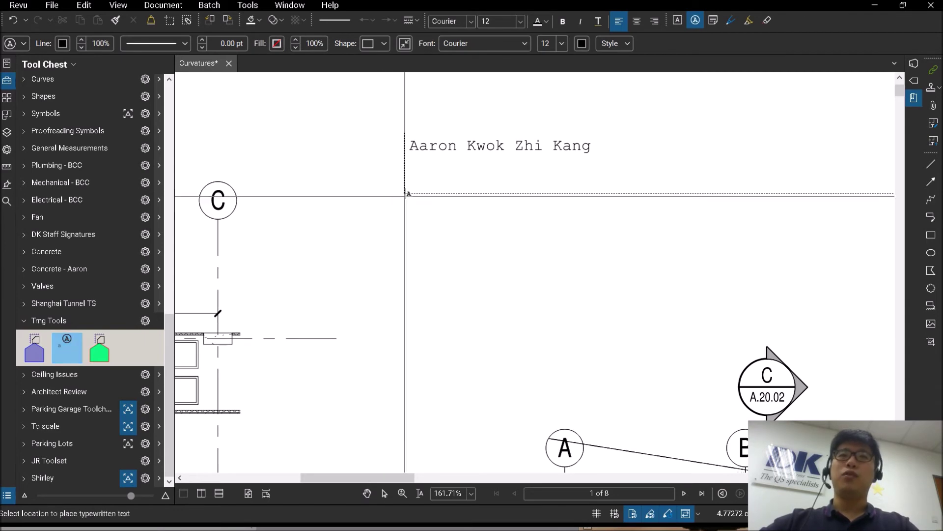
Step: Type the author's full name as a second text line just below the first
{"action": "left_click", "coordinate": [408, 196]}
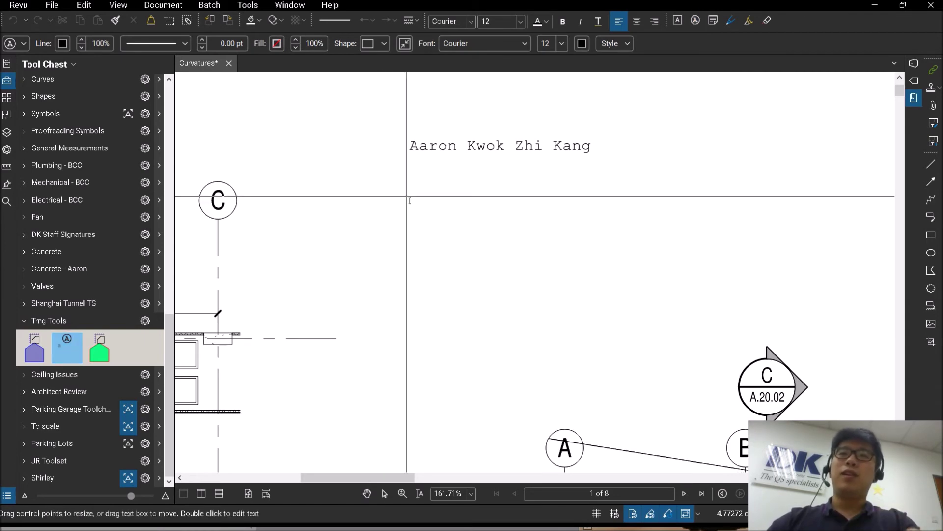
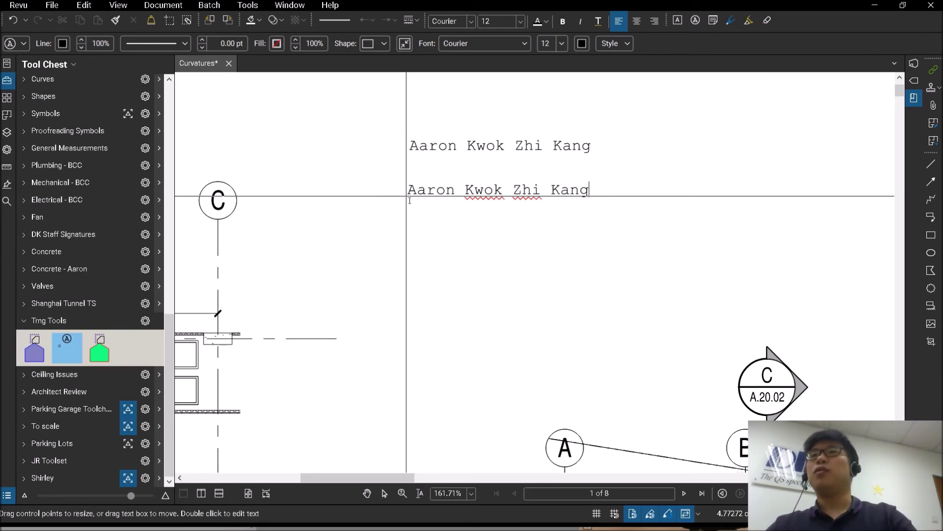
{"action": "key", "text": "Escape"}
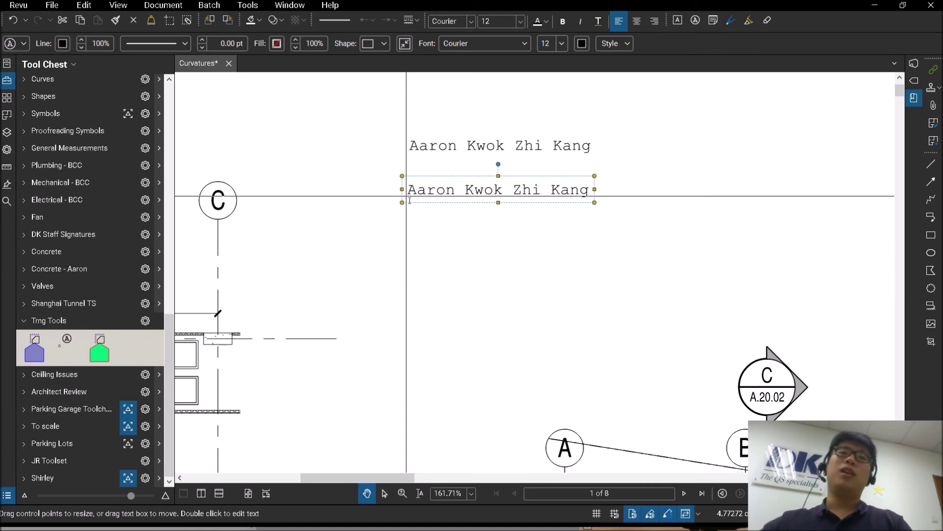
{"action": "left_click", "coordinate": [61, 351]}
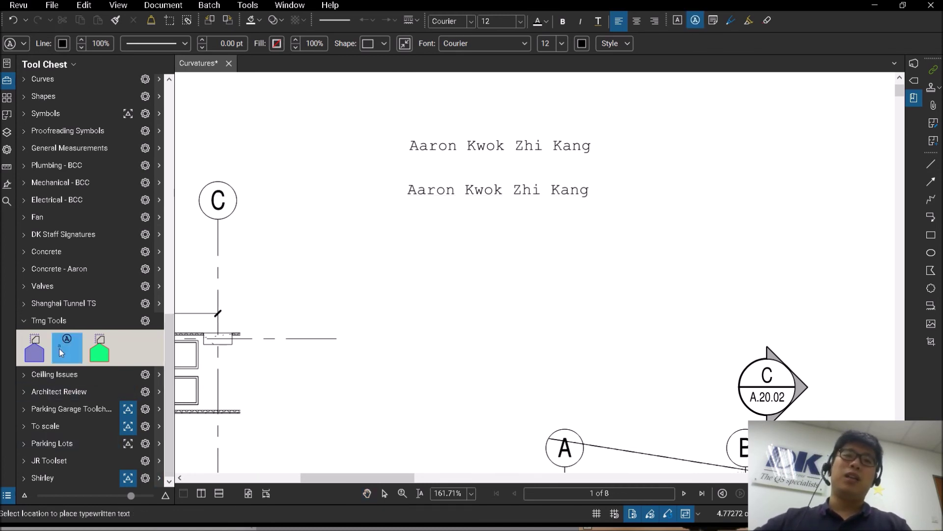